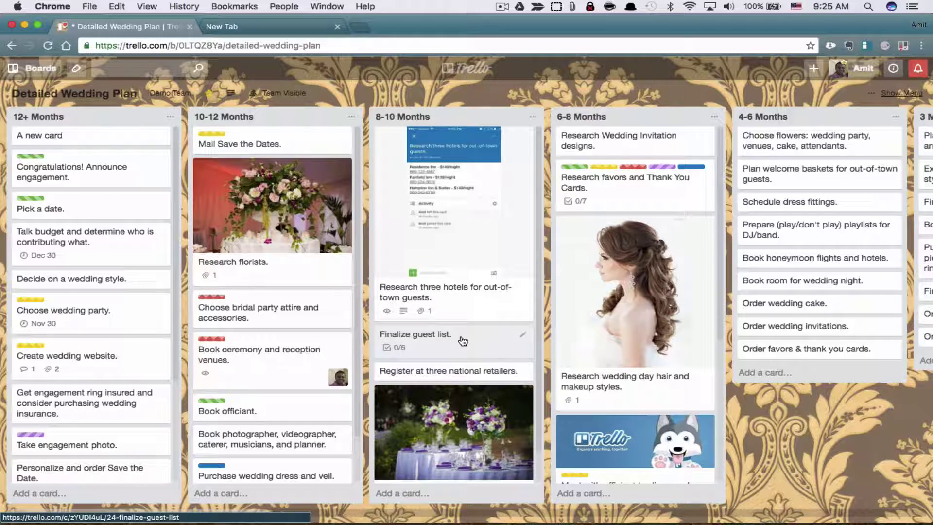
- Open the Finalize guest list card and tick checklist items 1 through 4
click(435, 340)
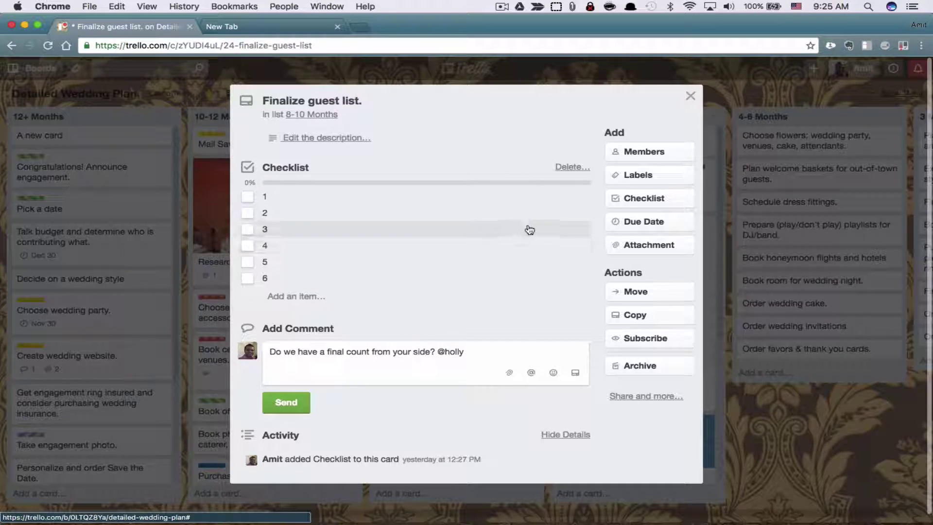
click(691, 96)
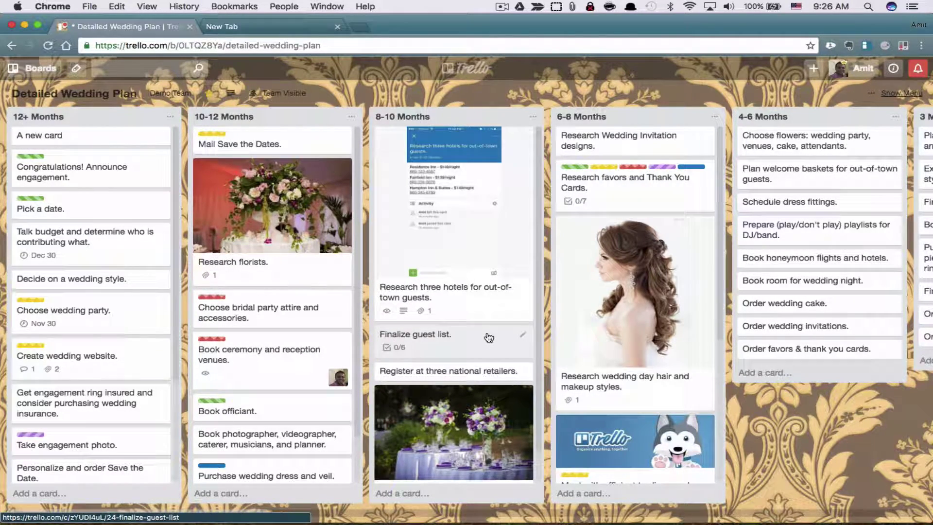
click(490, 352)
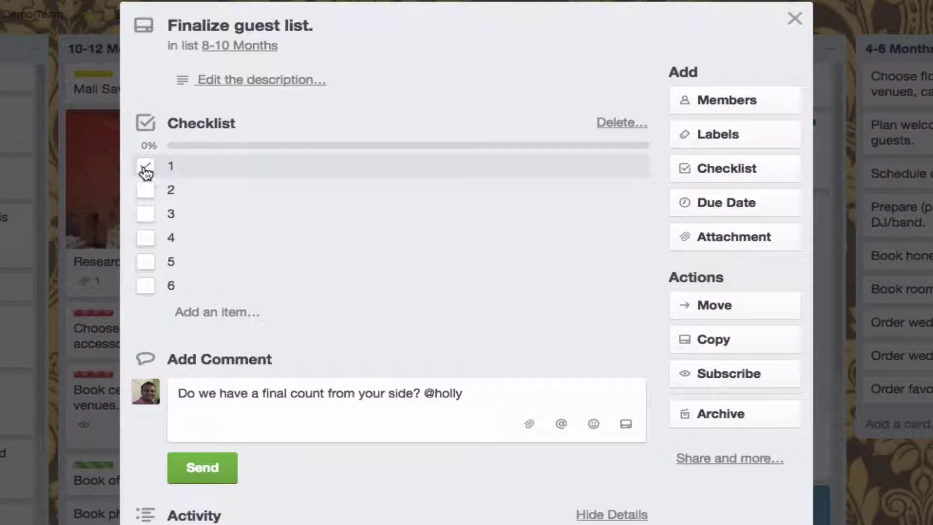
click(145, 167)
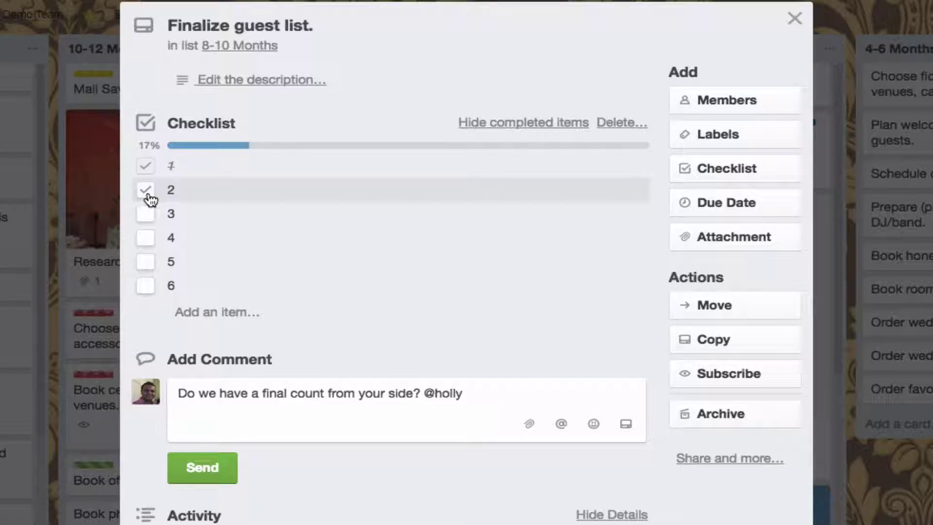
click(148, 195)
click(146, 214)
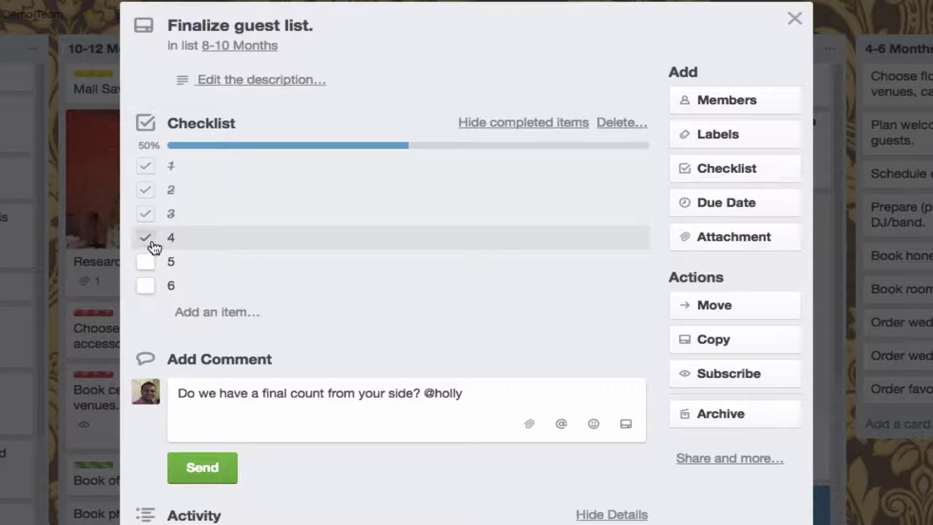
click(153, 246)
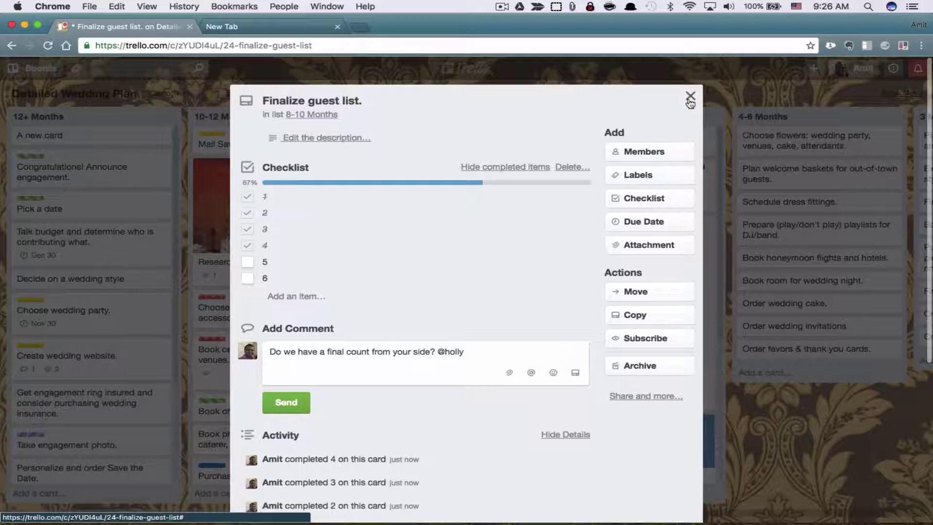
- Reopen the card and untick items 4, 3, 2 and 1, returning the checklist to 0%
click(690, 101)
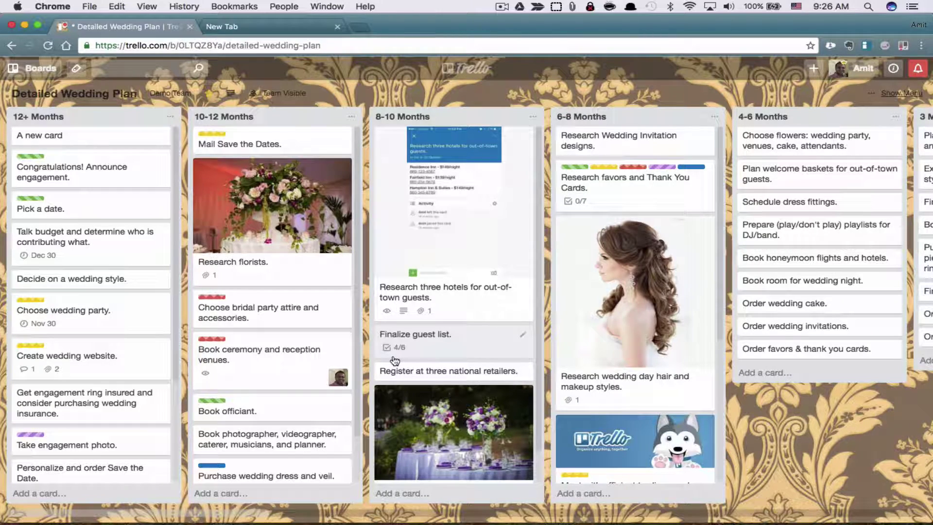
click(422, 357)
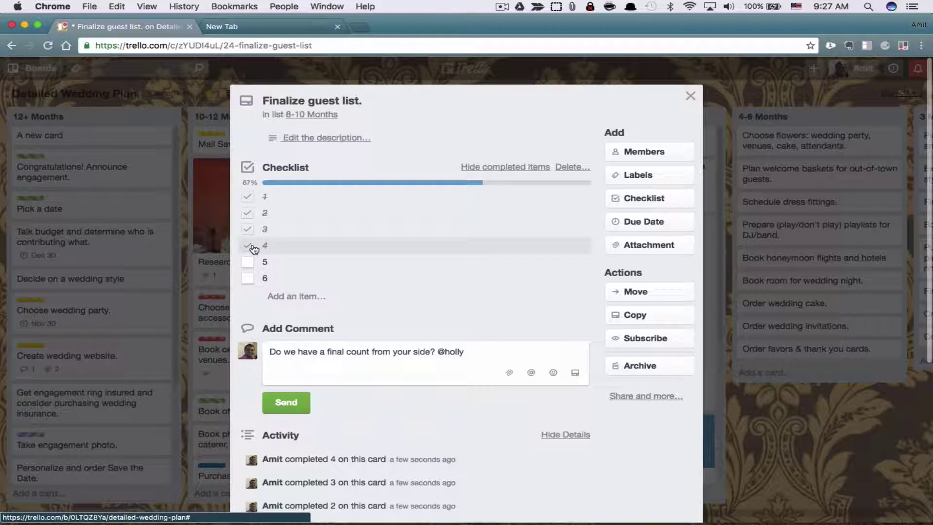
click(253, 247)
click(249, 230)
click(249, 214)
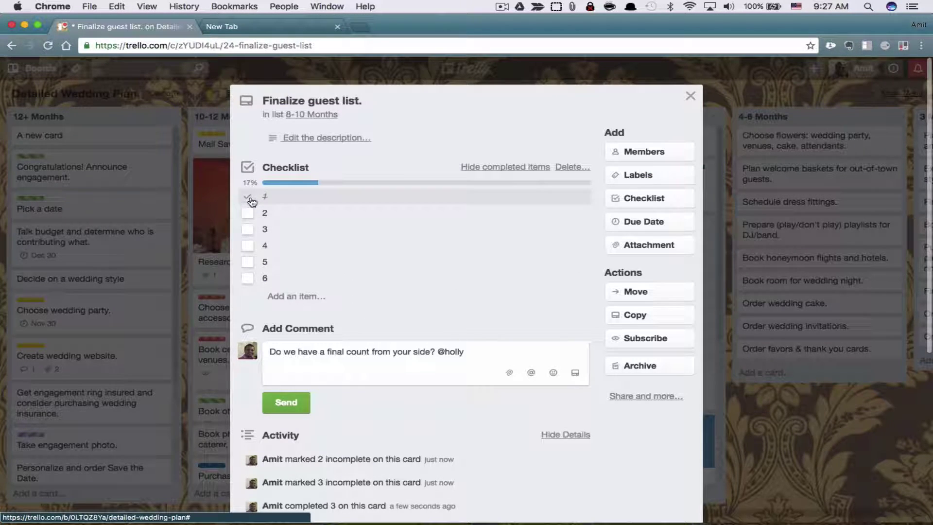
click(249, 197)
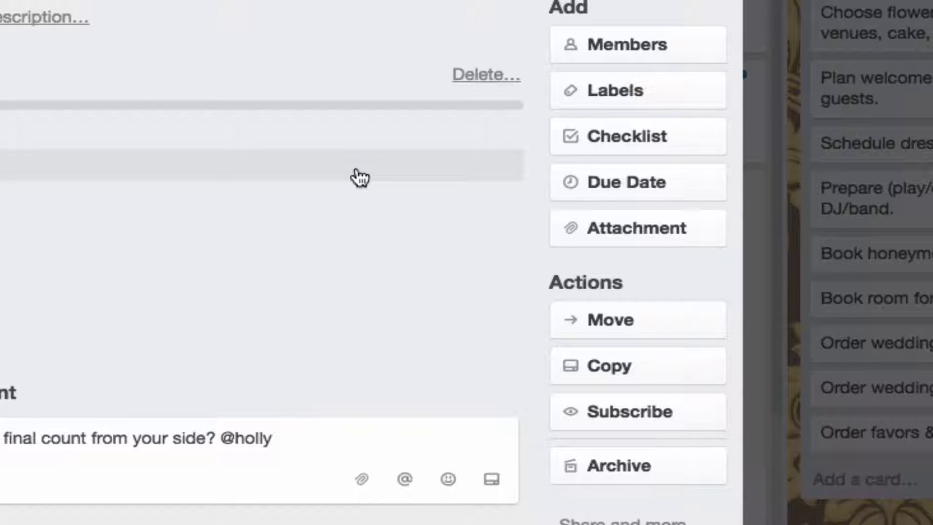
- Create a new checklist titled 'Things to do' with a teammate mention
click(603, 143)
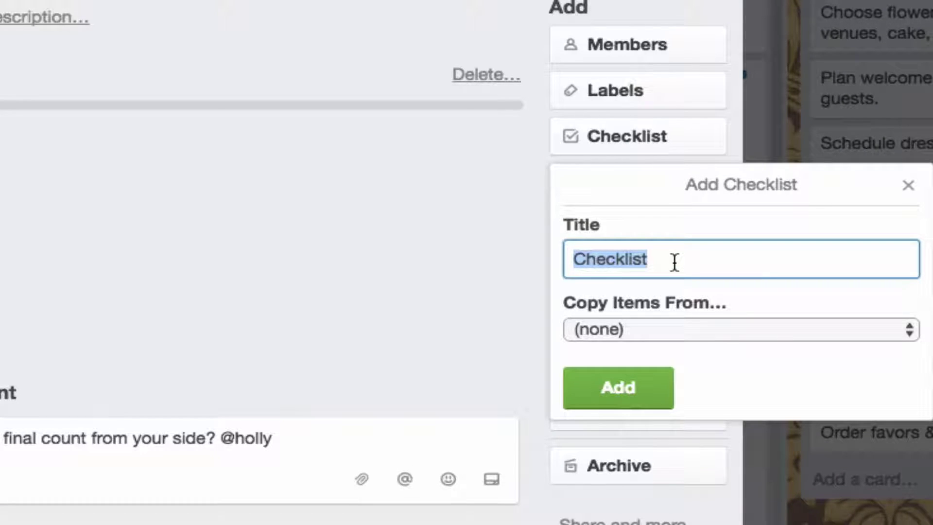
text(Things to do )
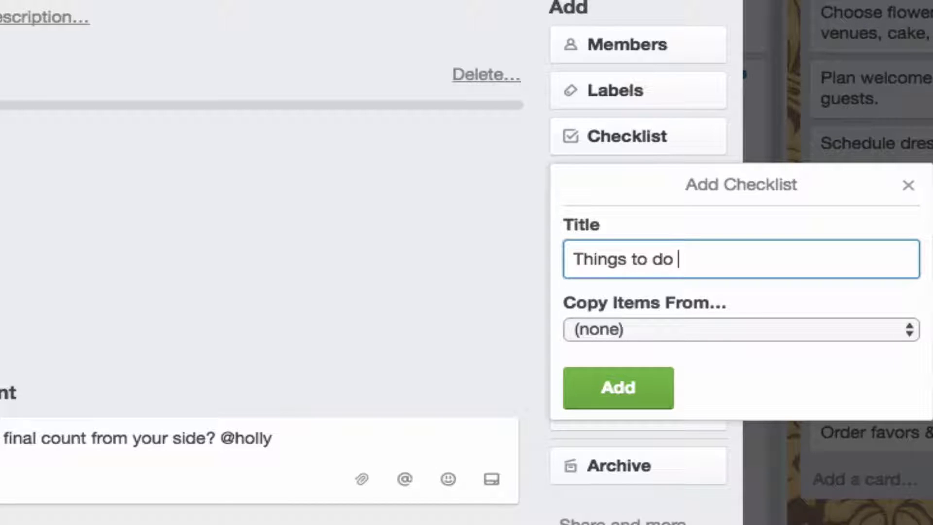
text(@Heather)
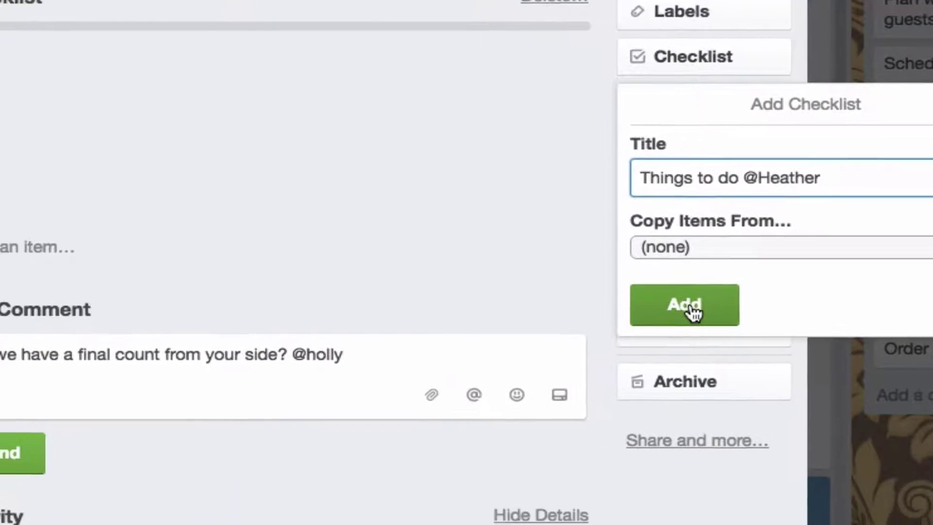
click(693, 311)
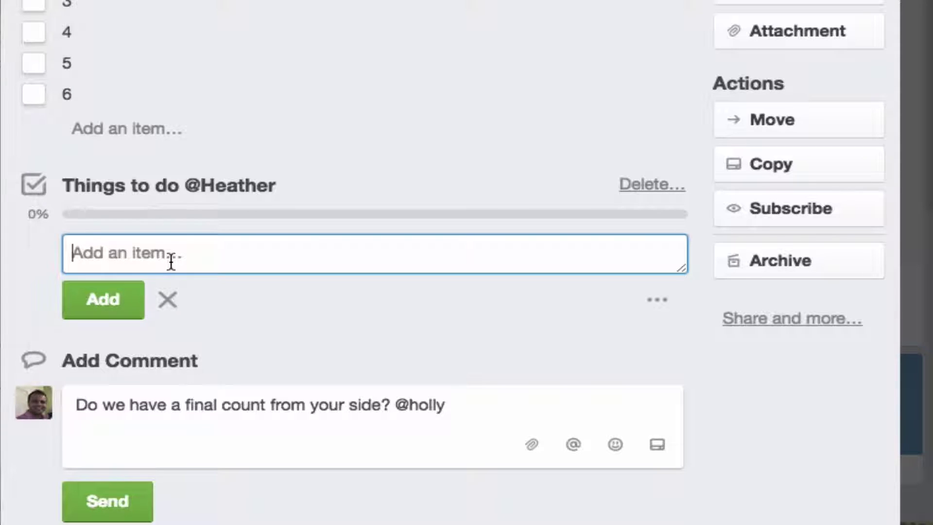
- Add items Send out invites., Look for RSVP's, Count menu selections and Count # of people
text(Send out)
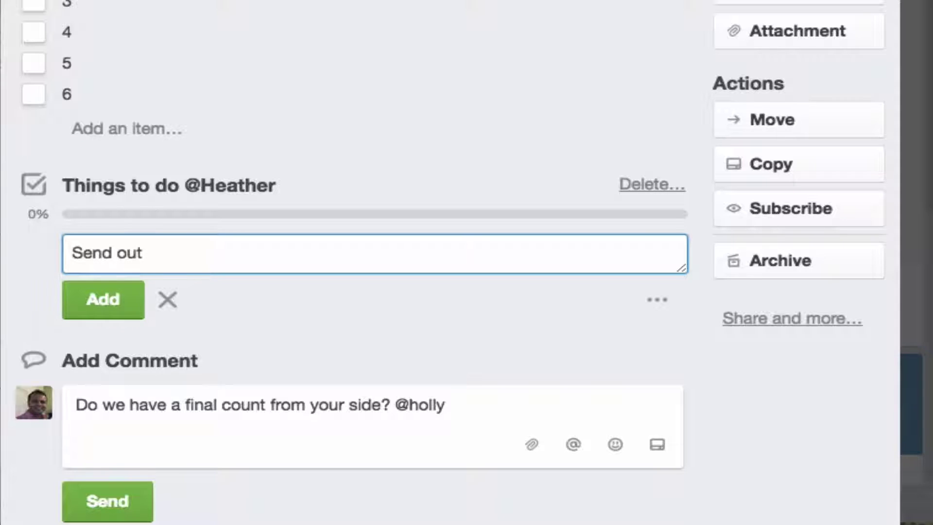
text( invites.)
key(Return)
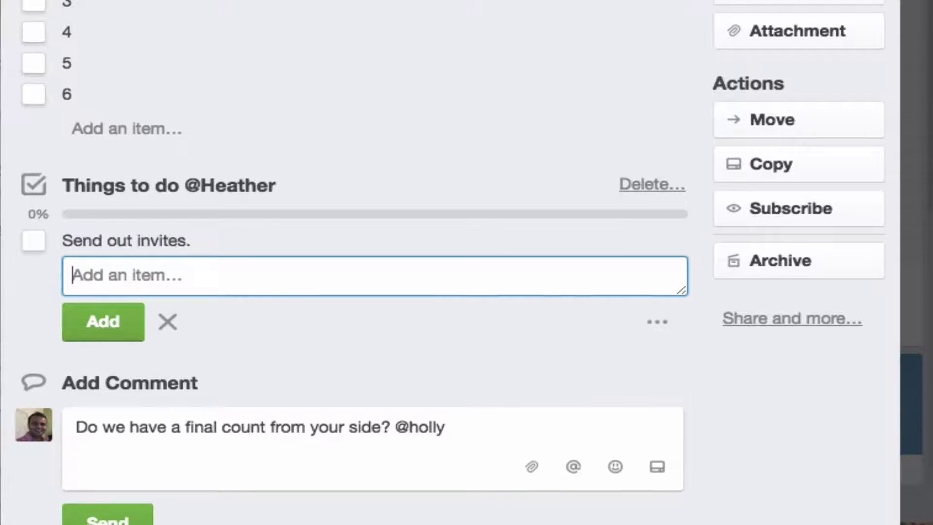
text(Look for RS)
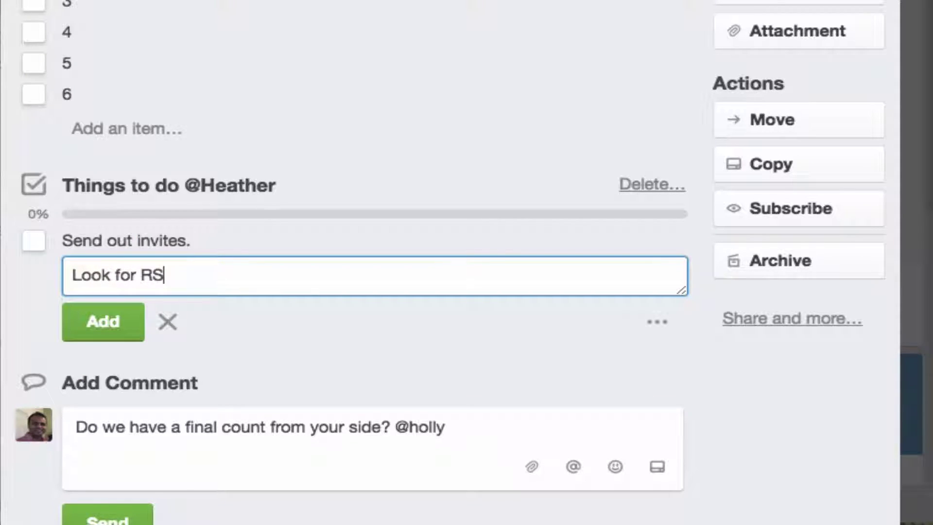
text(VP's)
key(Return)
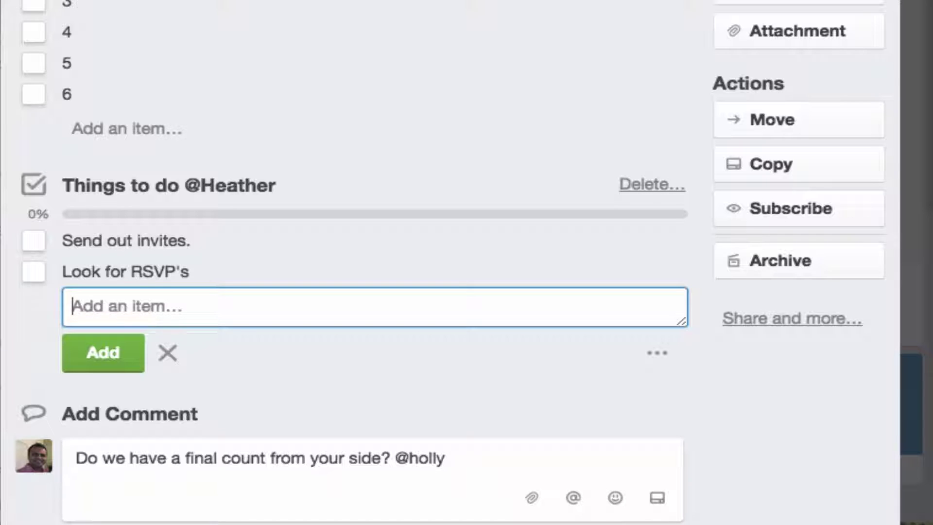
text(Count )
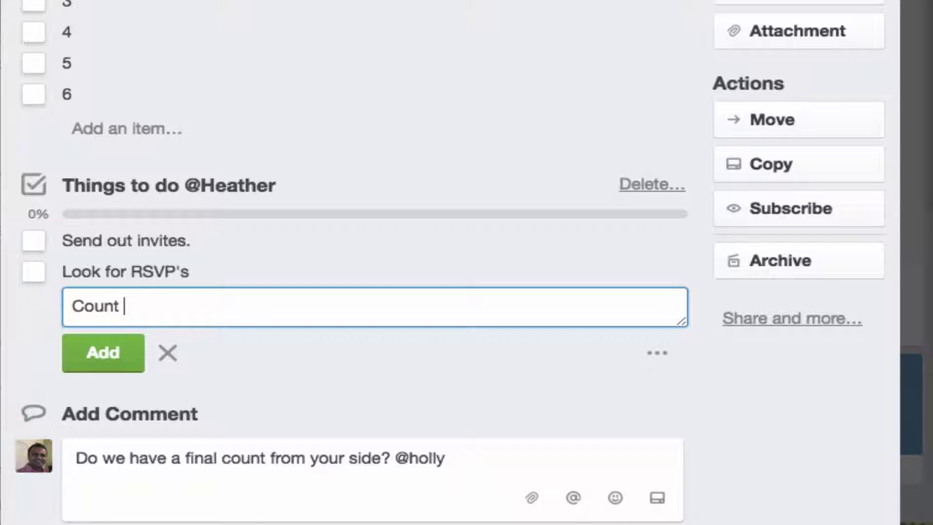
text(menu selections)
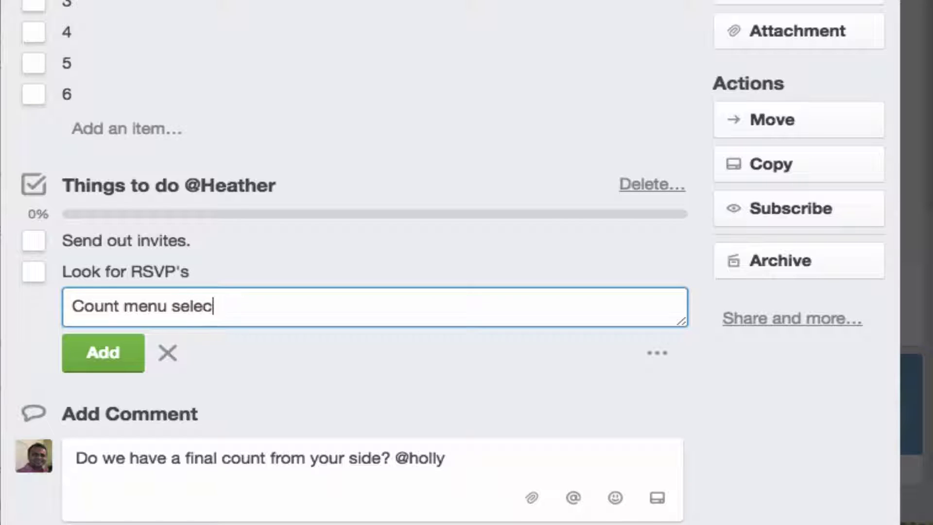
key(Return)
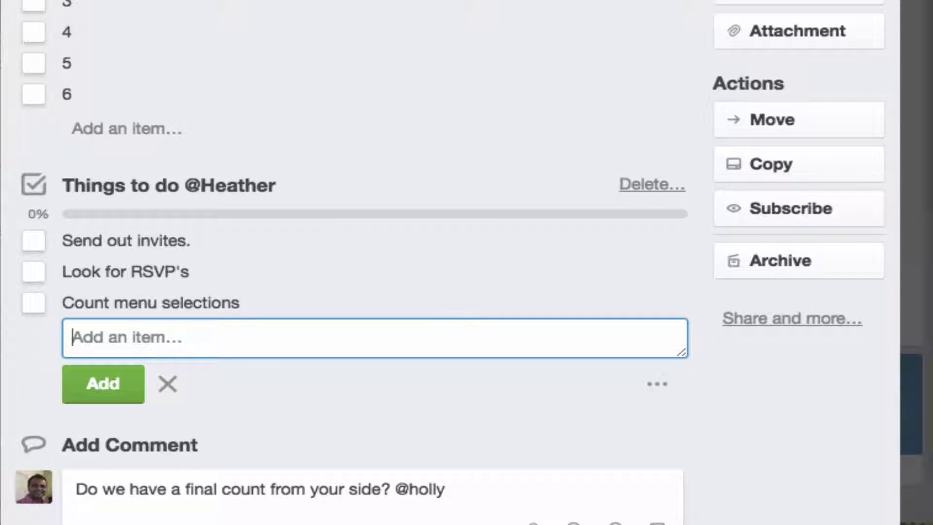
text(Count # o)
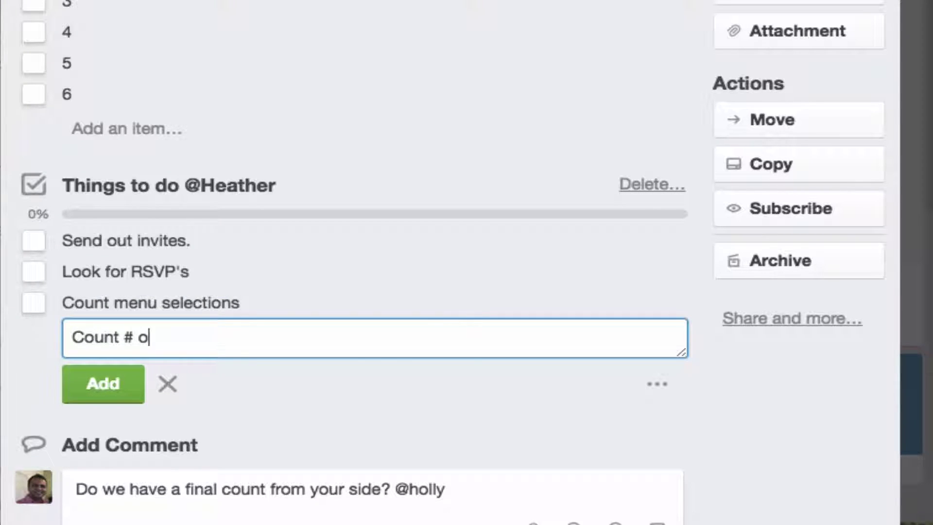
text(f people)
key(Return)
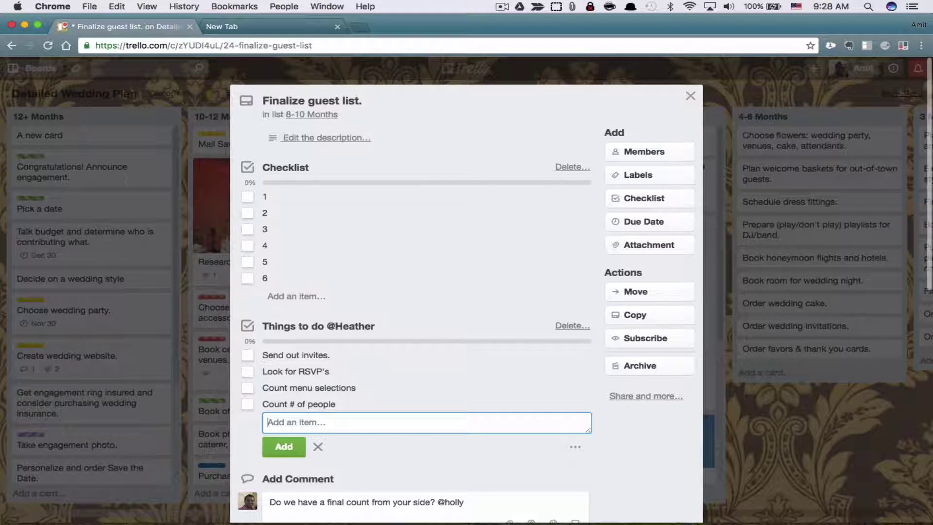
- Close the item entry box, then edit and save the Things to do checklist title
click(318, 447)
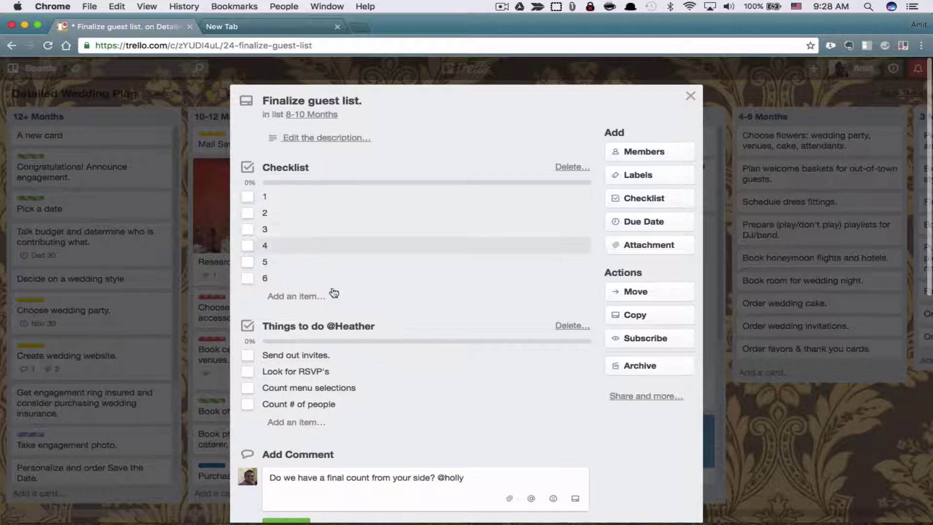
click(364, 328)
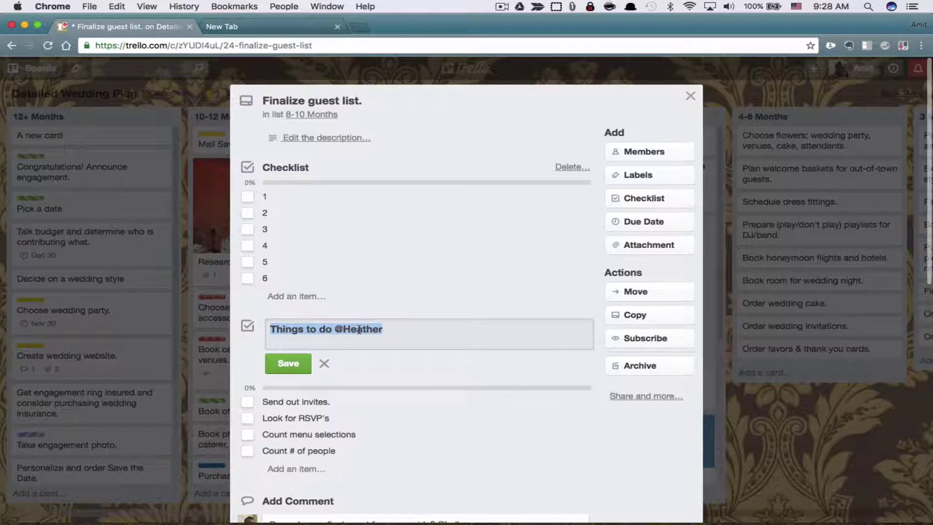
click(389, 329)
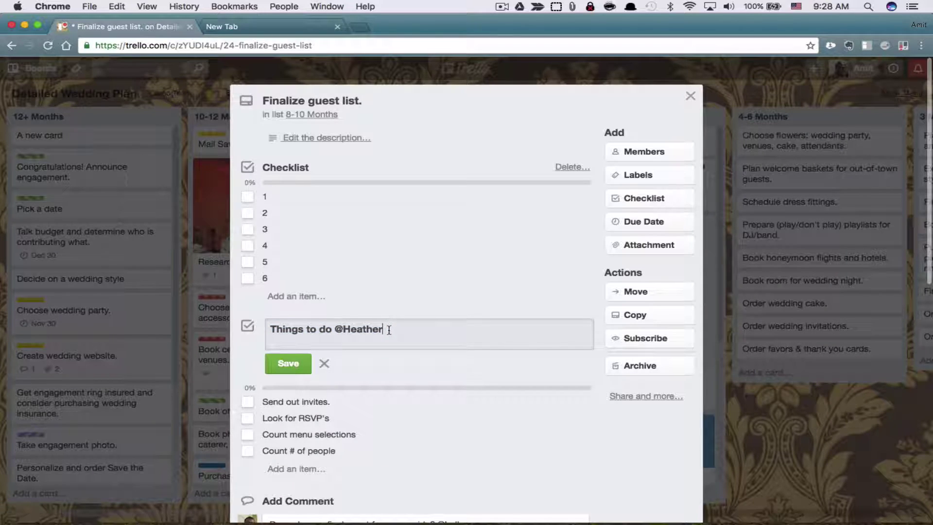
click(291, 366)
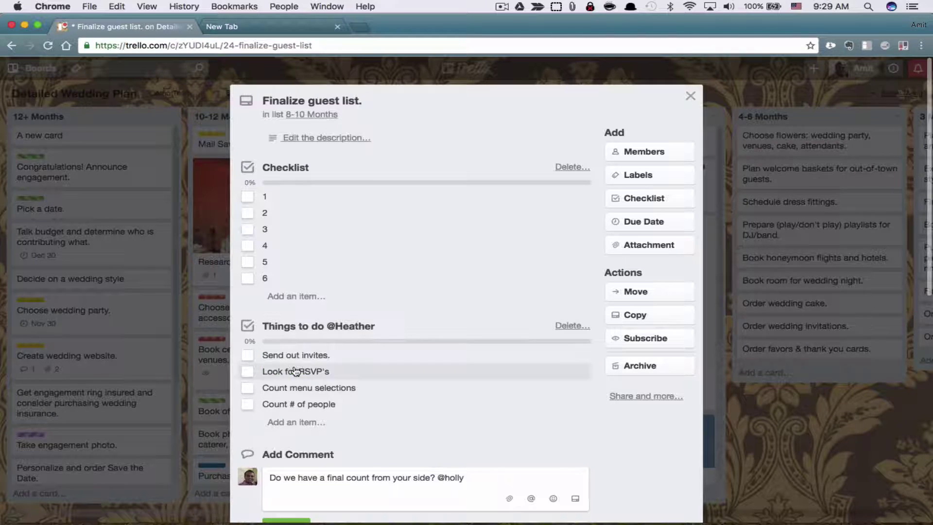
scroll(365, 329, down, 3)
scroll(364, 329, up, 3)
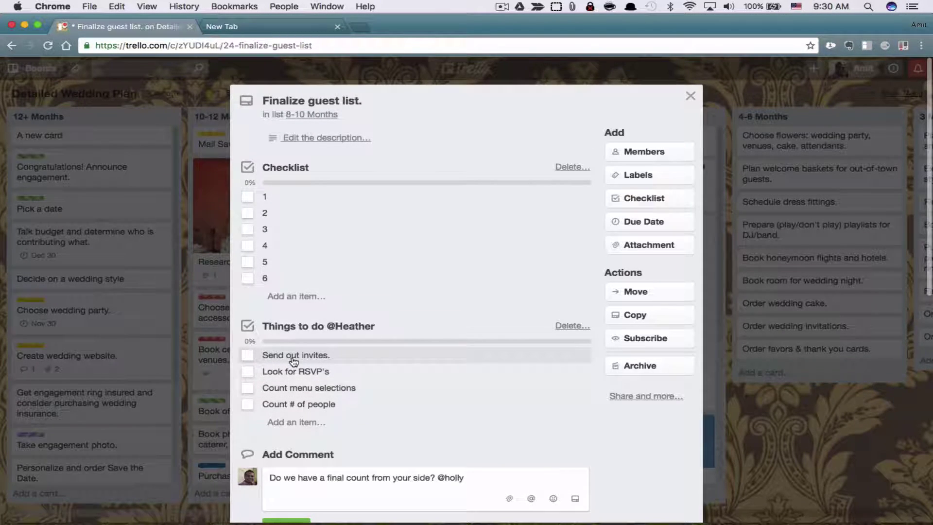
- Move 'Send out invites.' into the first Checklist after item 5, and move item 6 to the top
drag(292, 356, 289, 287)
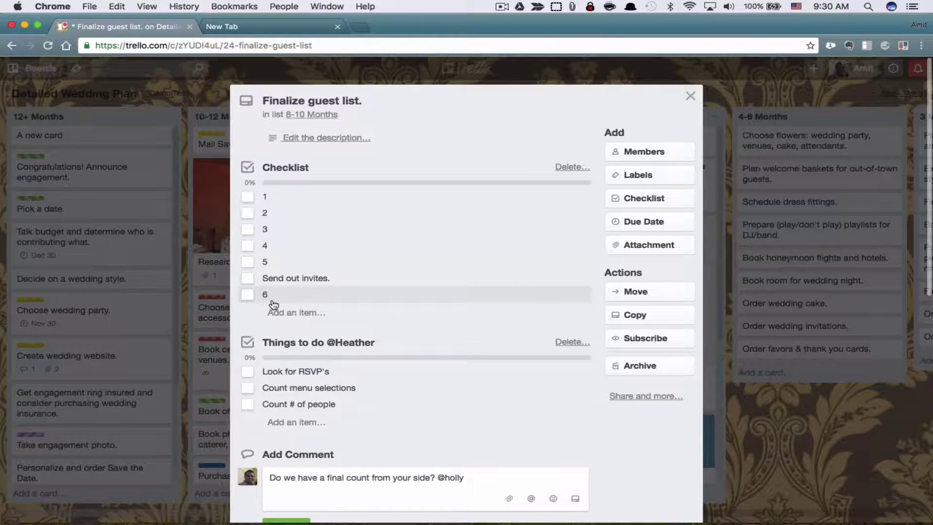
drag(274, 304, 294, 420)
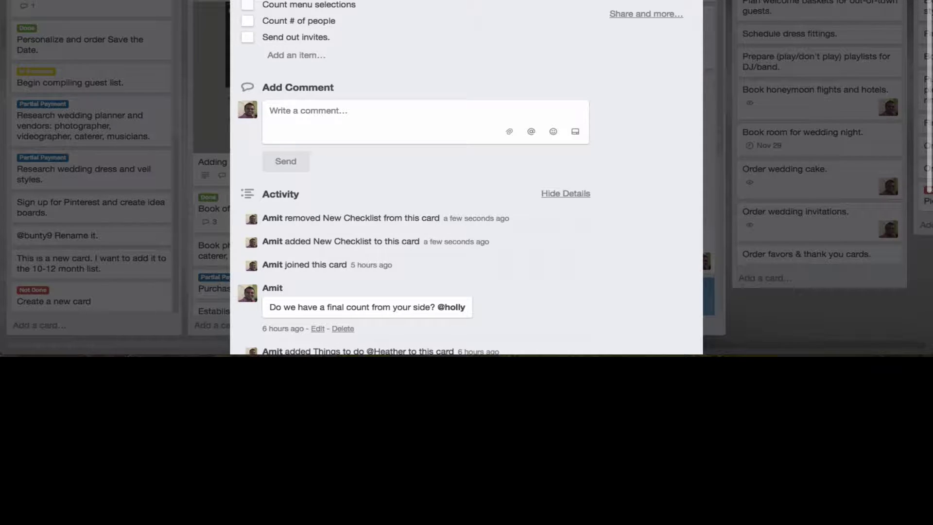
scroll(618, 15, up, 3)
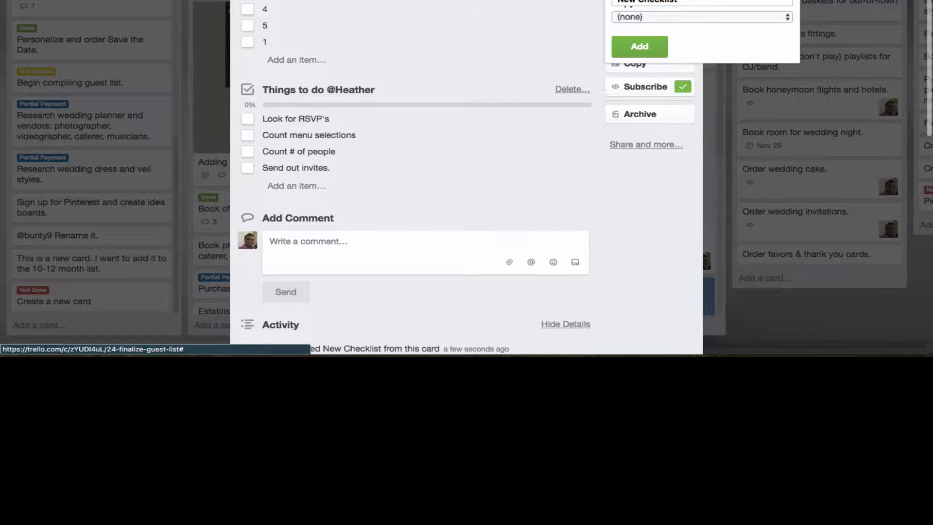
- Create the New Checklist and add a board-member mention as its first item
key(Return)
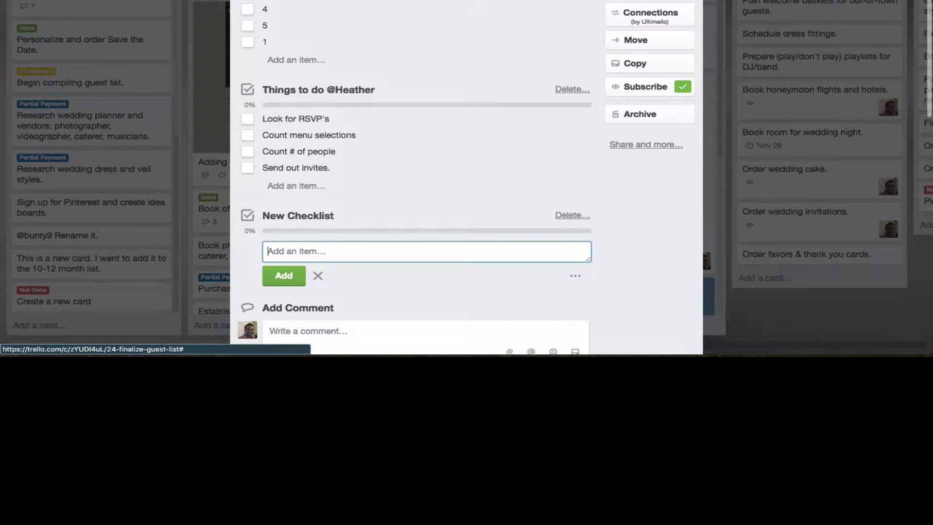
scroll(460, 89, down, 2)
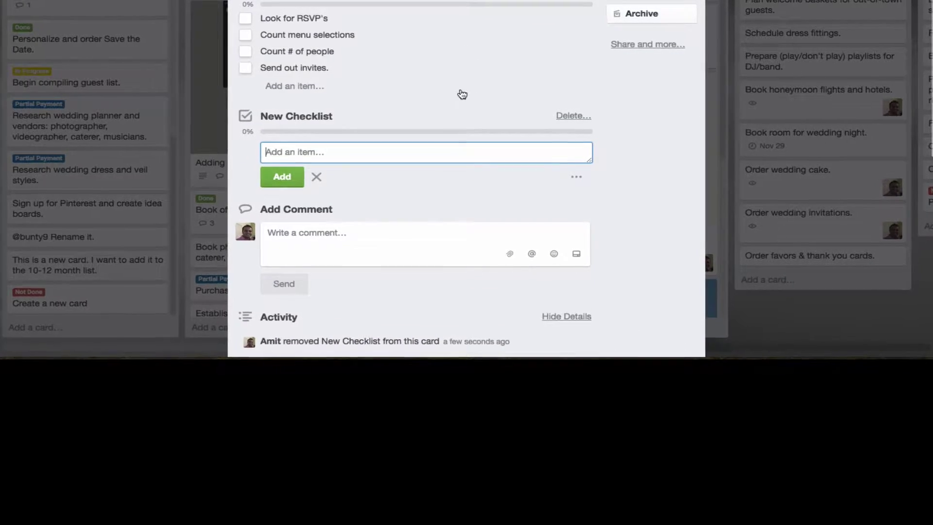
text(@bunty)
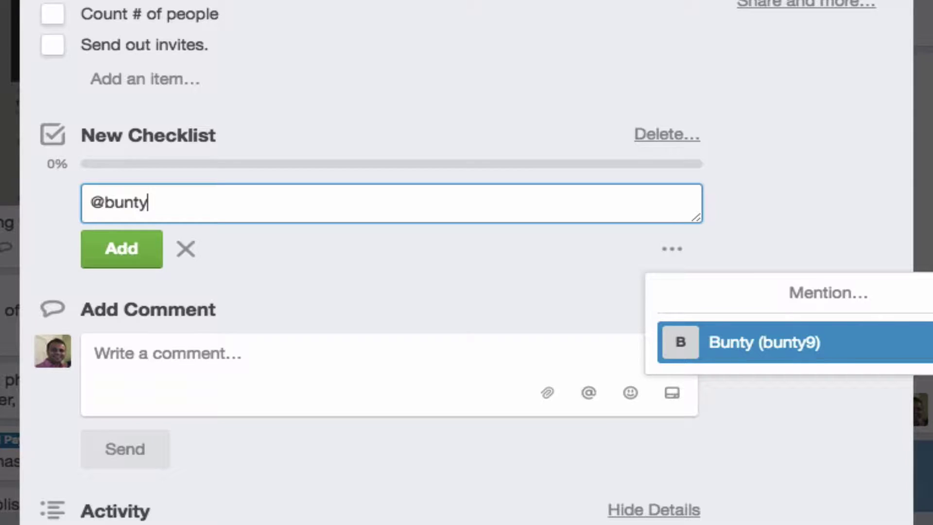
key(Return)
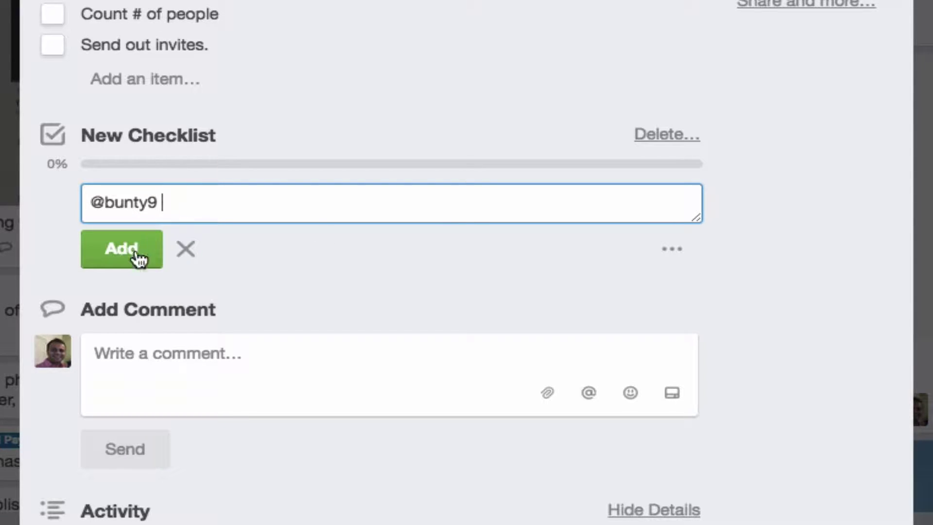
click(129, 266)
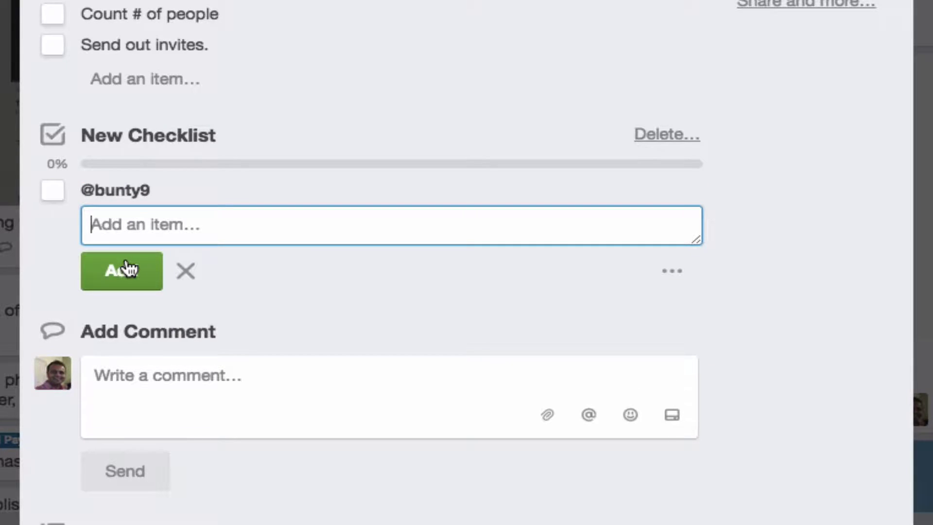
- Add items Do this, Not This, And this and Not this to New Checklist
text(Do this)
key(Return)
text(Not )
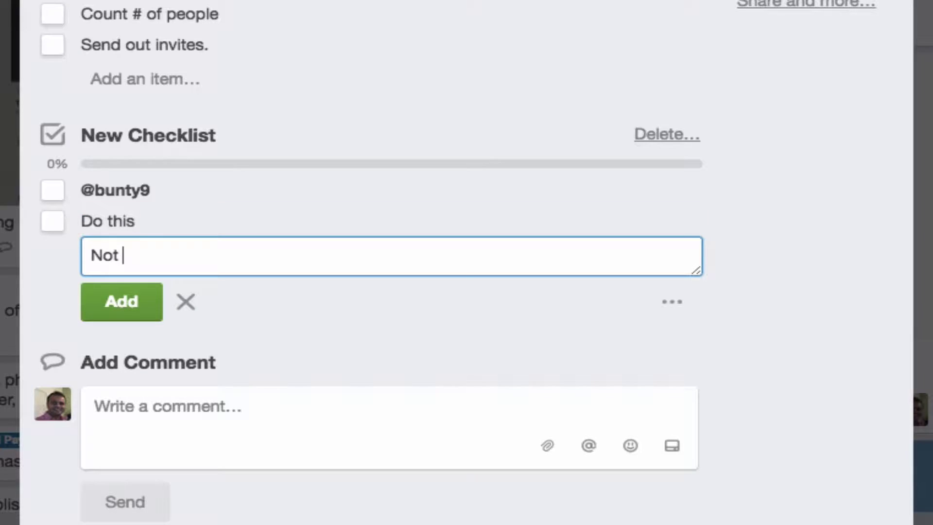
text(This)
key(Return)
text(And this)
key(Return)
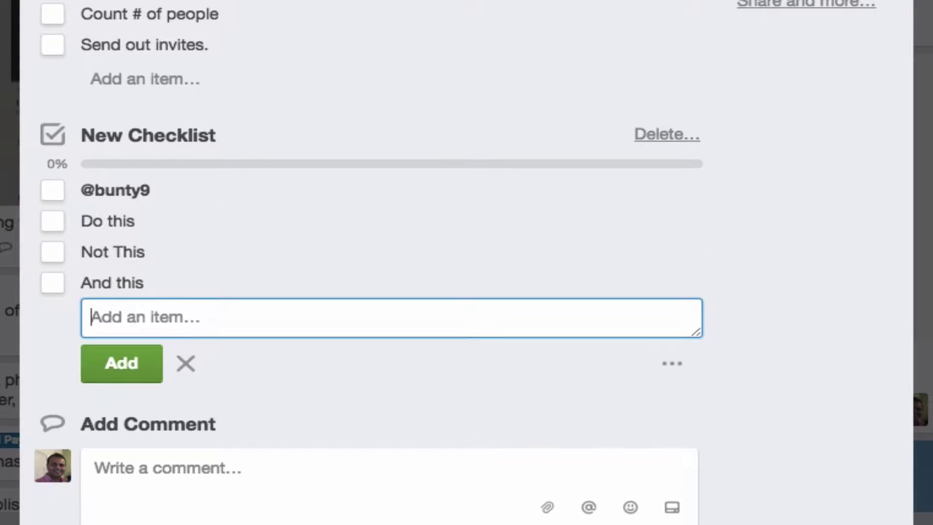
text(Not this)
key(Return)
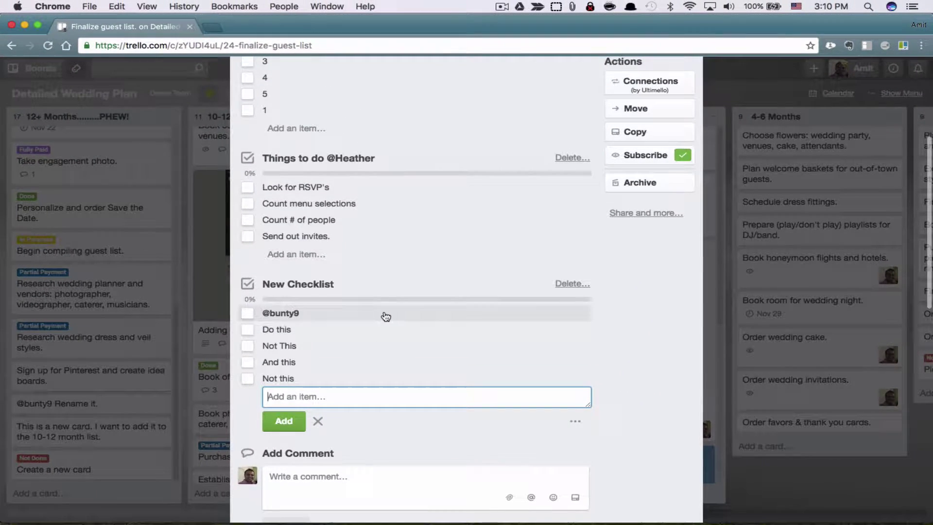
click(389, 291)
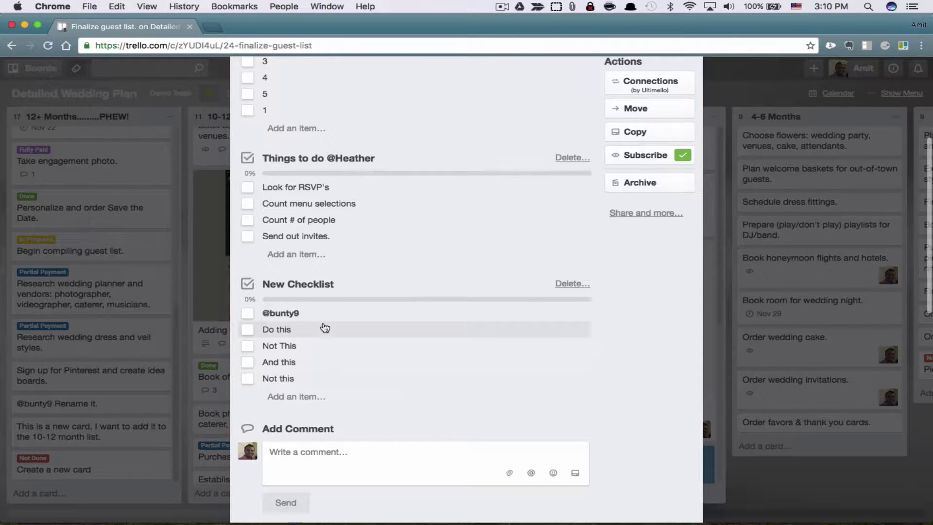
click(324, 285)
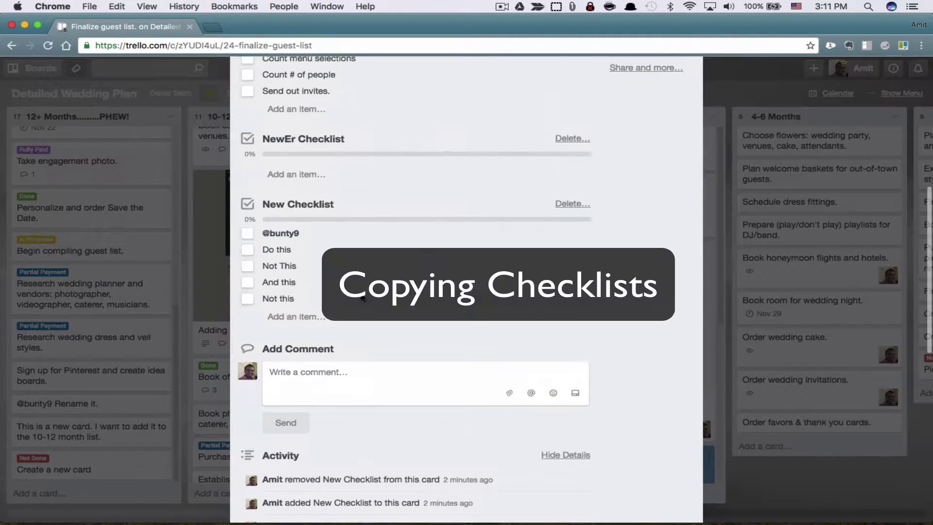
- Add a checklist titled 'NewEr Checklist' with items copied from the original Checklist
scroll(629, 250, up, 7)
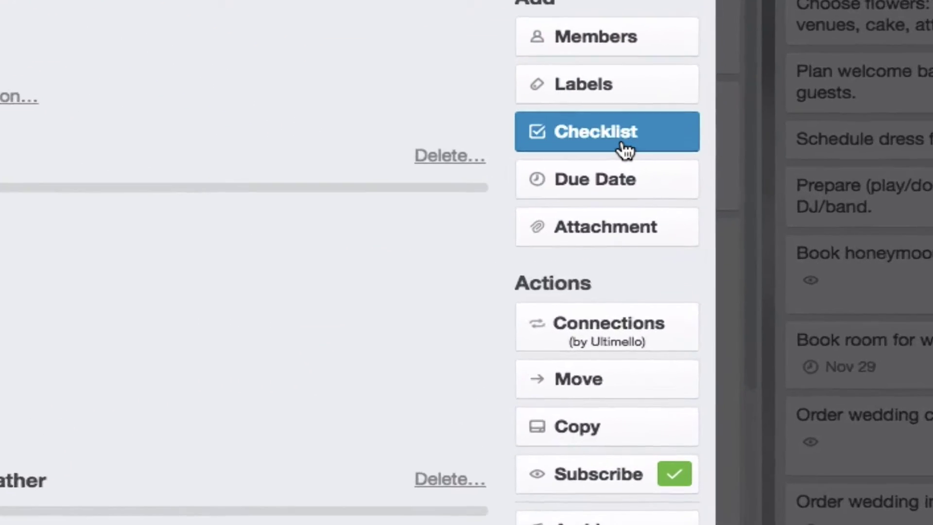
click(656, 202)
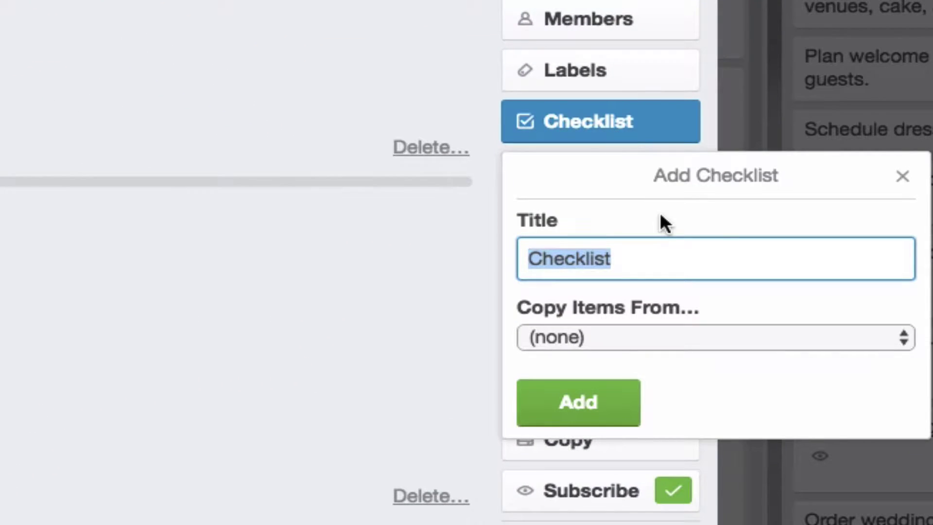
text(New)
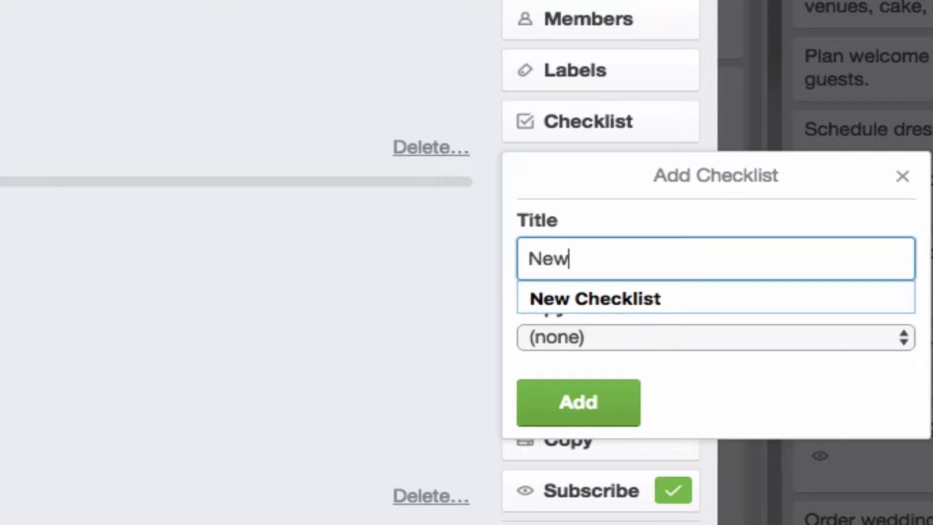
text(Er Checklist)
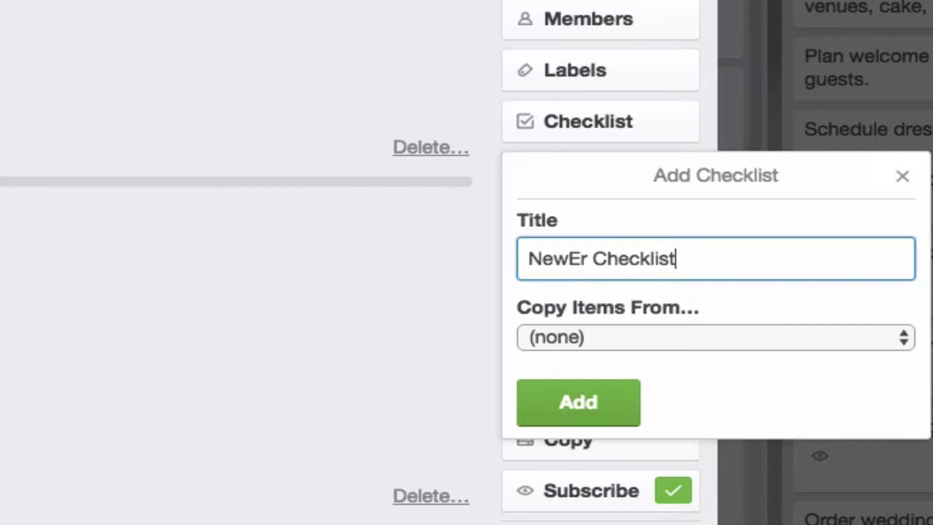
click(747, 335)
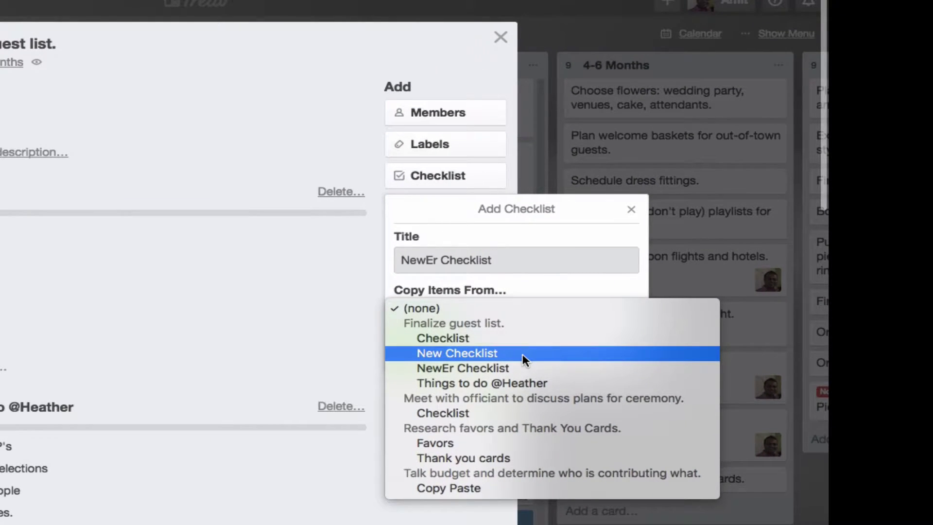
click(514, 410)
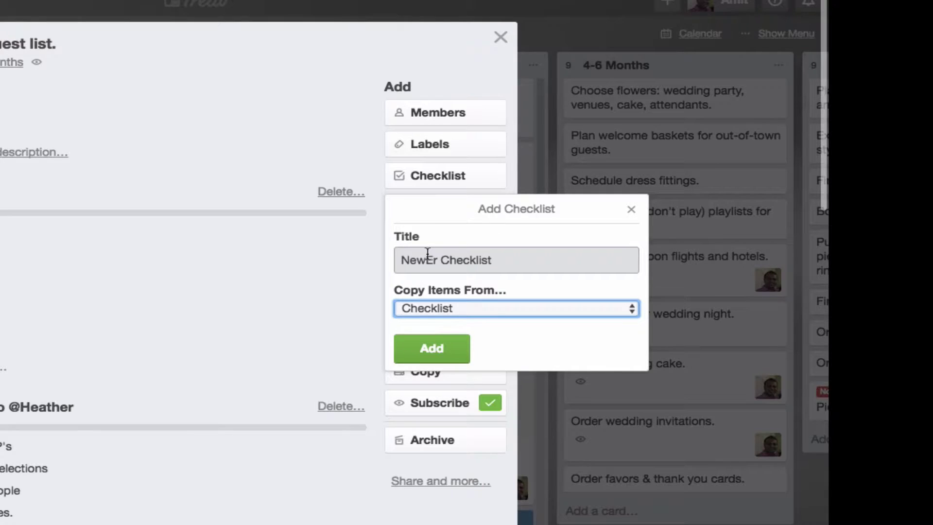
click(459, 349)
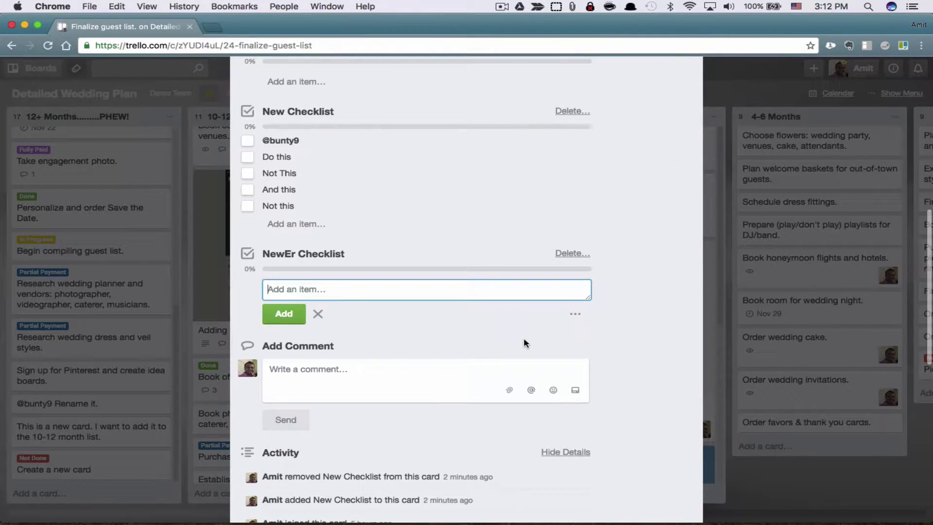
scroll(525, 341, down, 2)
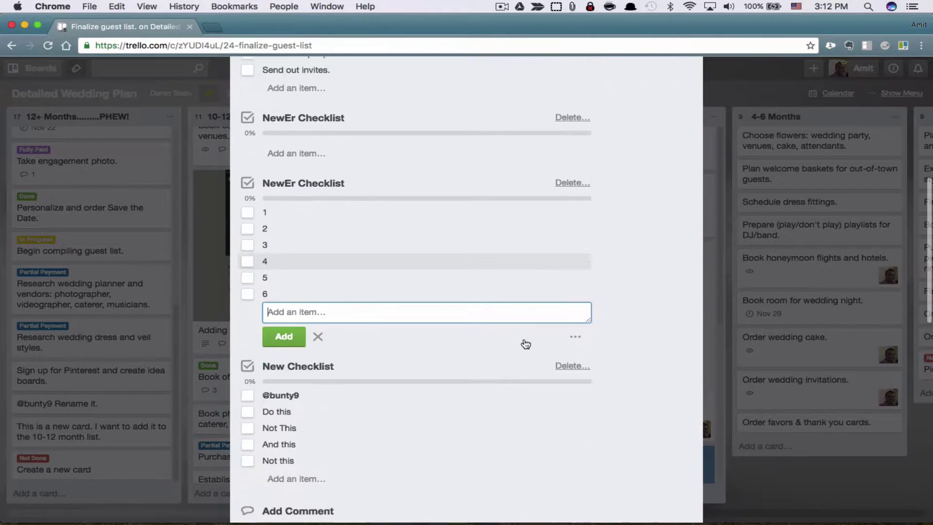
scroll(525, 345, down, 2)
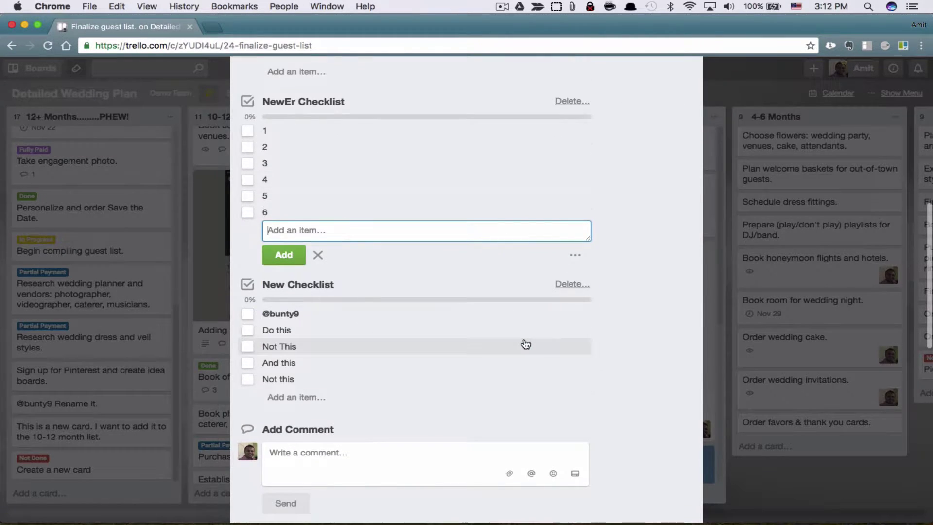
scroll(525, 346, up, 3)
click(346, 332)
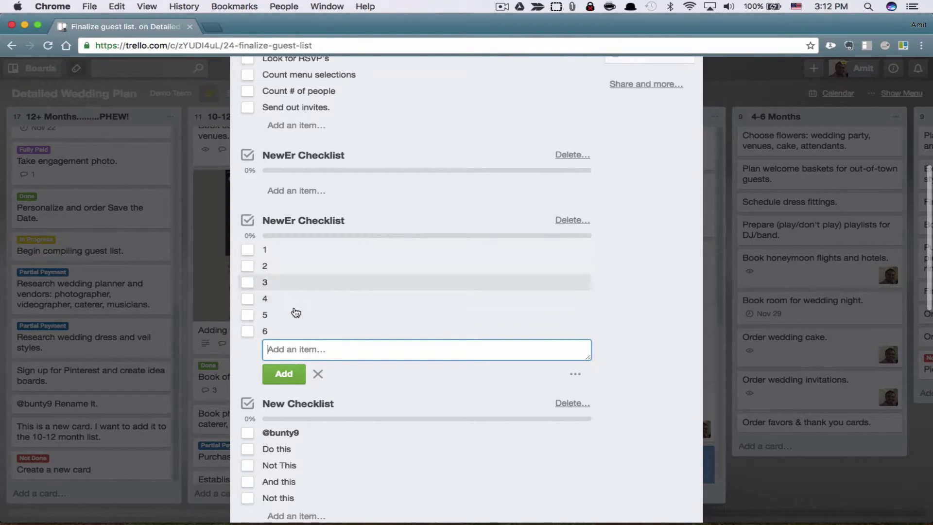
scroll(344, 313, up, 3)
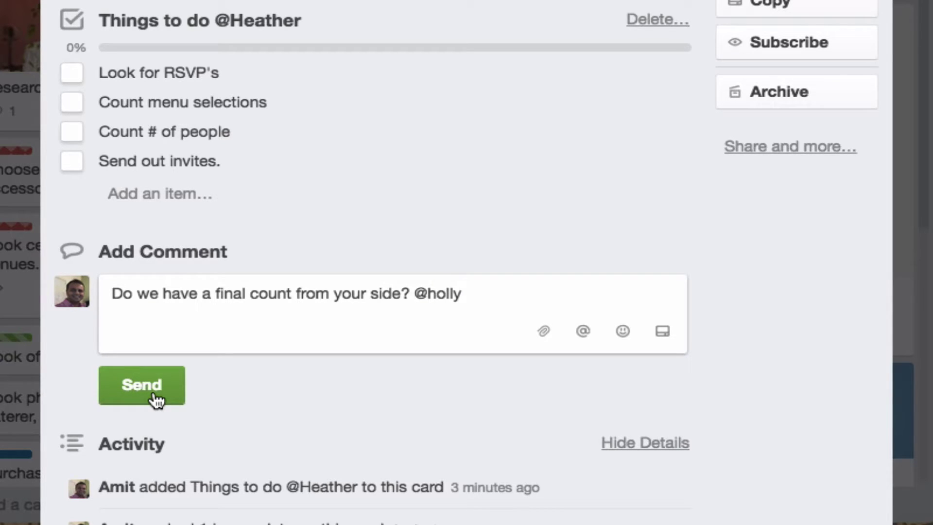
- Reopen the card and post the 'Do we have a final count from your side?' comment
drag(464, 293, 86, 284)
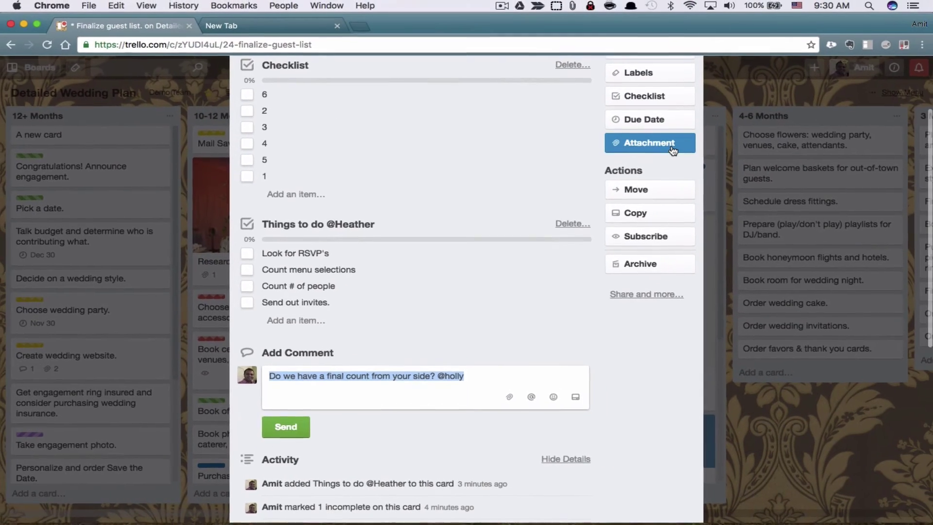
scroll(673, 152, up, 2)
click(691, 97)
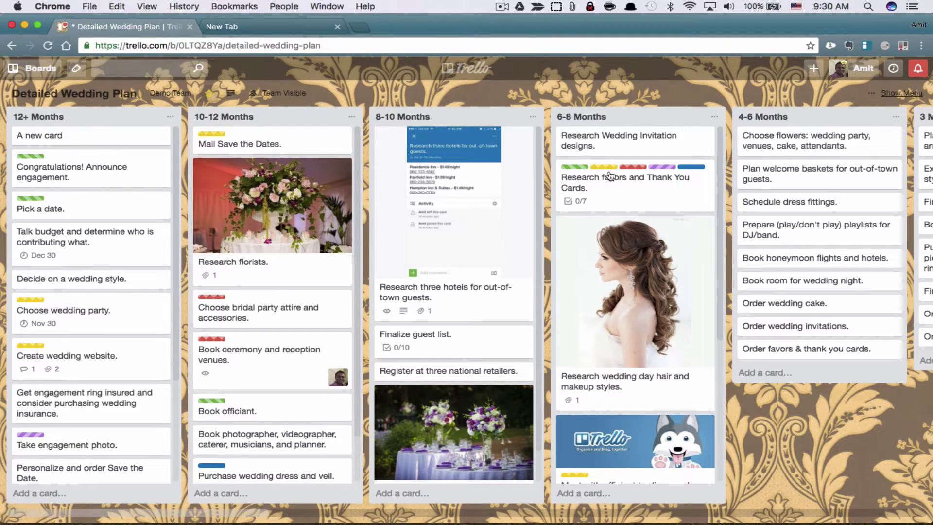
click(468, 354)
scroll(484, 375, down, 5)
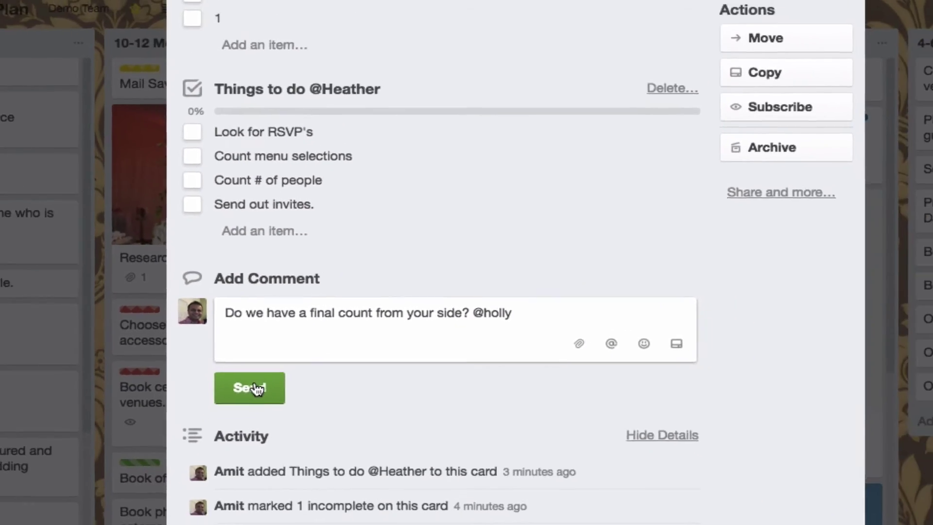
click(229, 380)
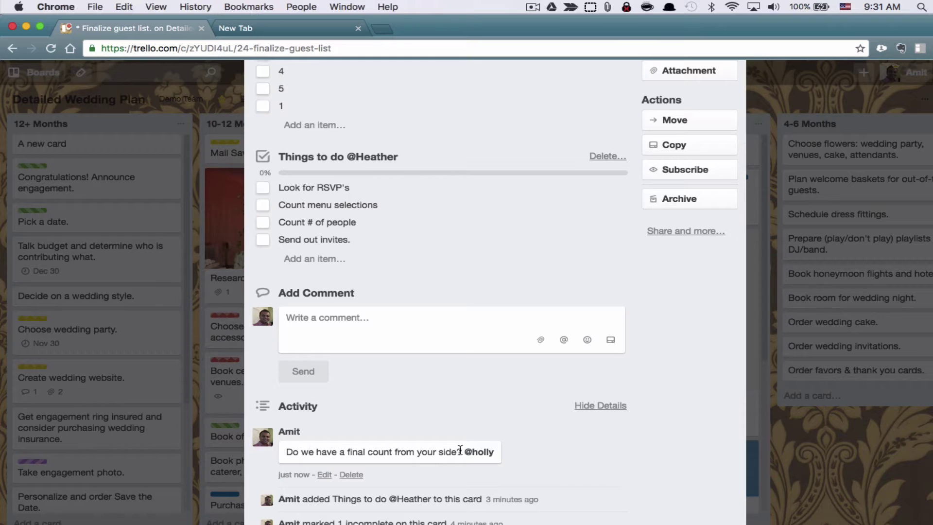
- Select the mention, then the full text, of the posted comment
drag(465, 452, 502, 454)
scroll(493, 429, up, 5)
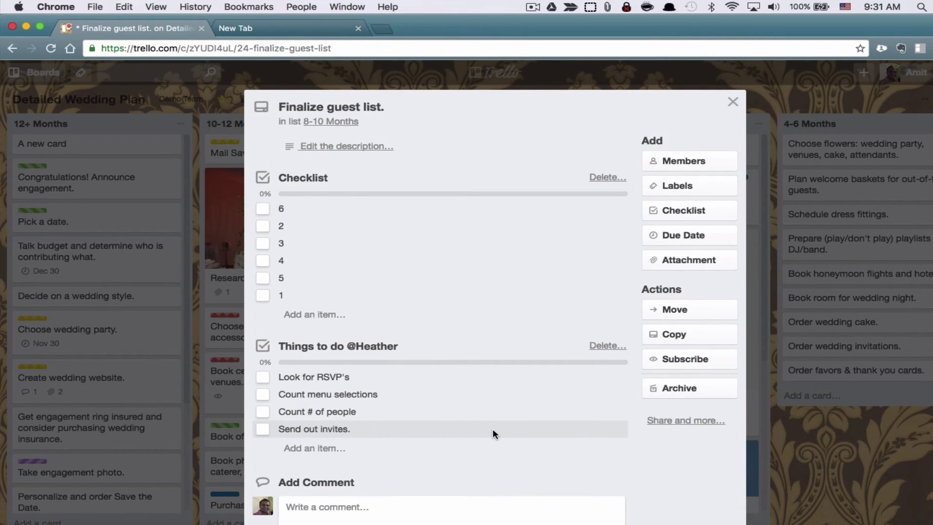
scroll(493, 429, down, 5)
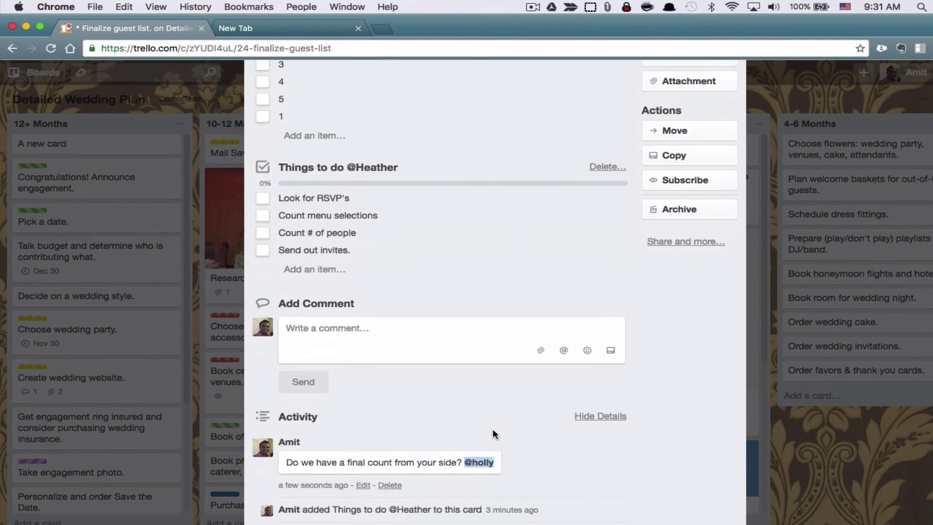
click(489, 466)
triple_click(289, 464)
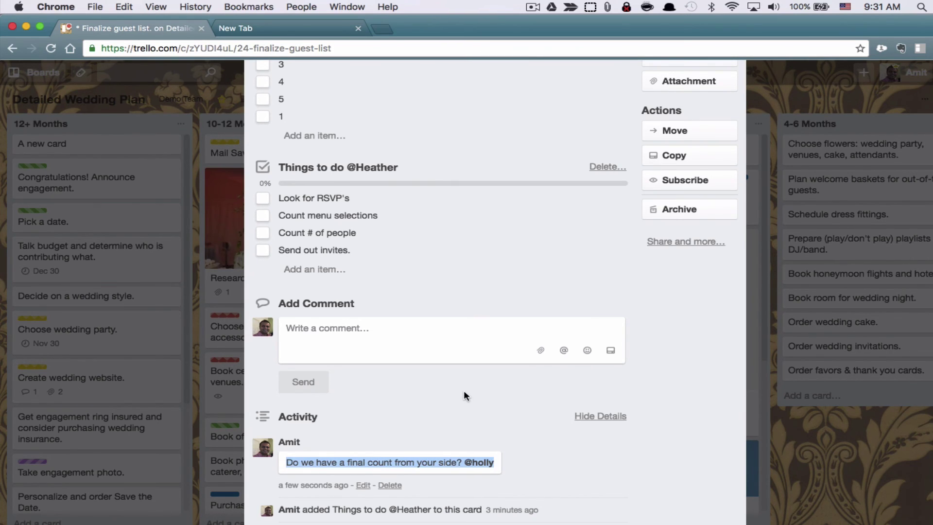
scroll(583, 219, up, 5)
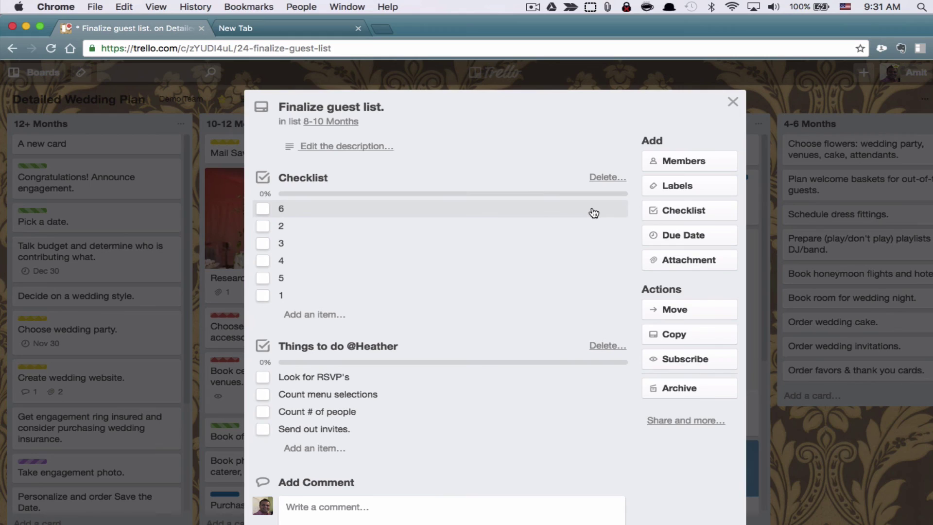